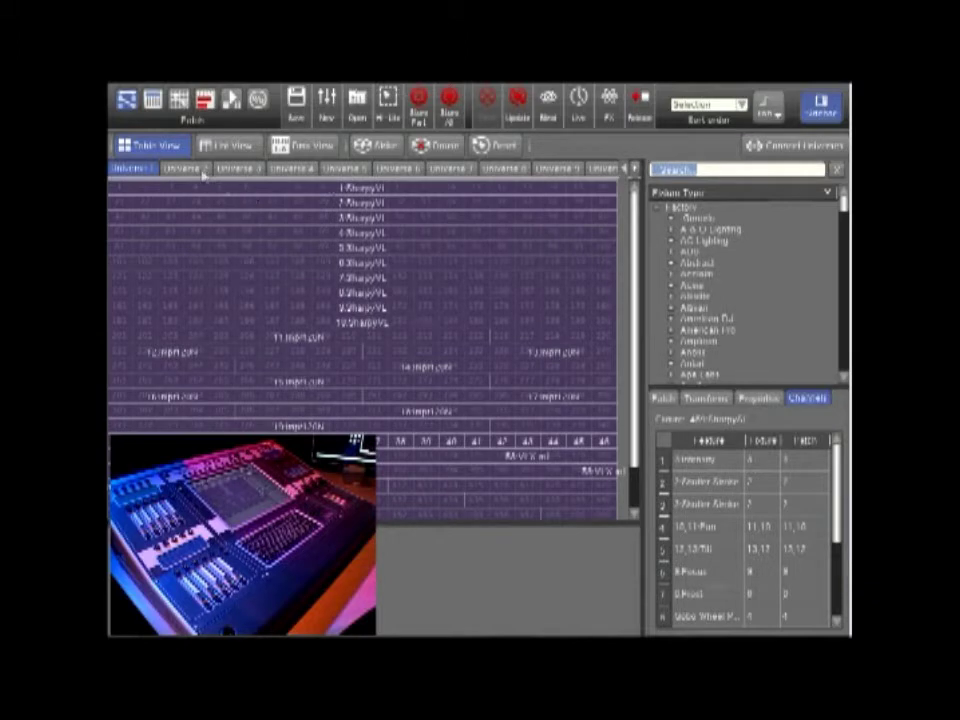
# - Look through the patch tables of universes 2, 3 and 4, ending back at Universe 1
pyautogui.click(200, 170)
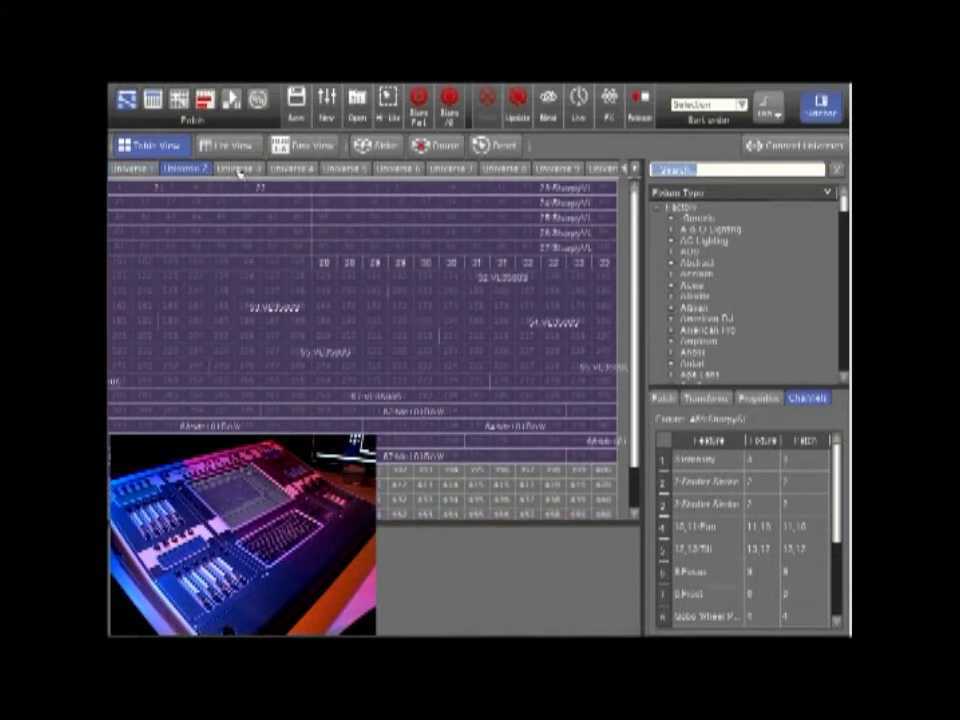
pyautogui.click(239, 170)
pyautogui.click(290, 169)
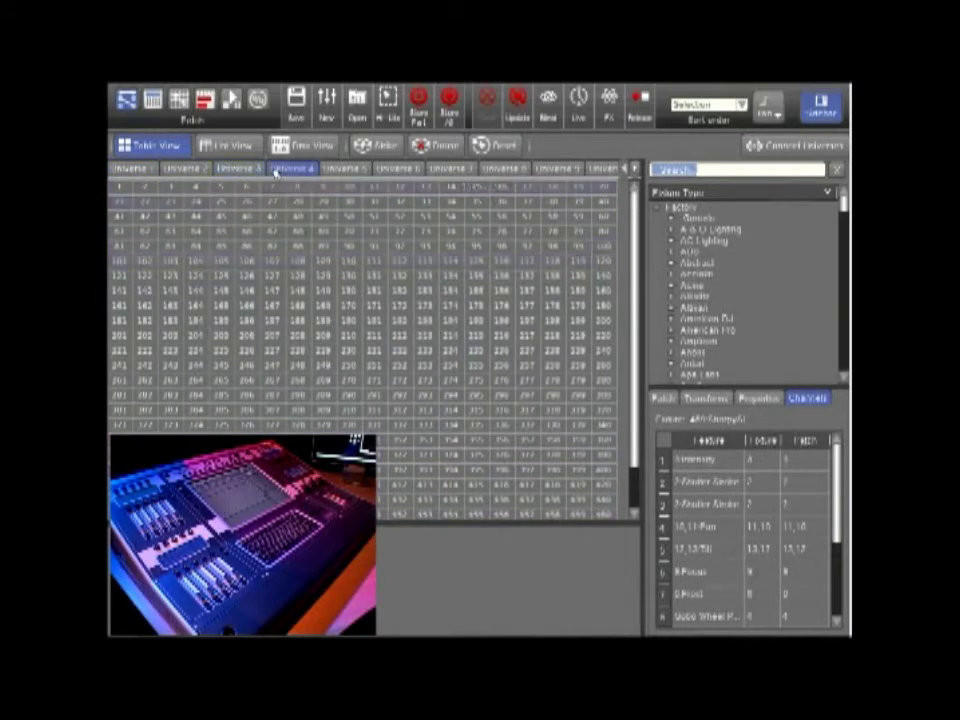
pyautogui.click(134, 169)
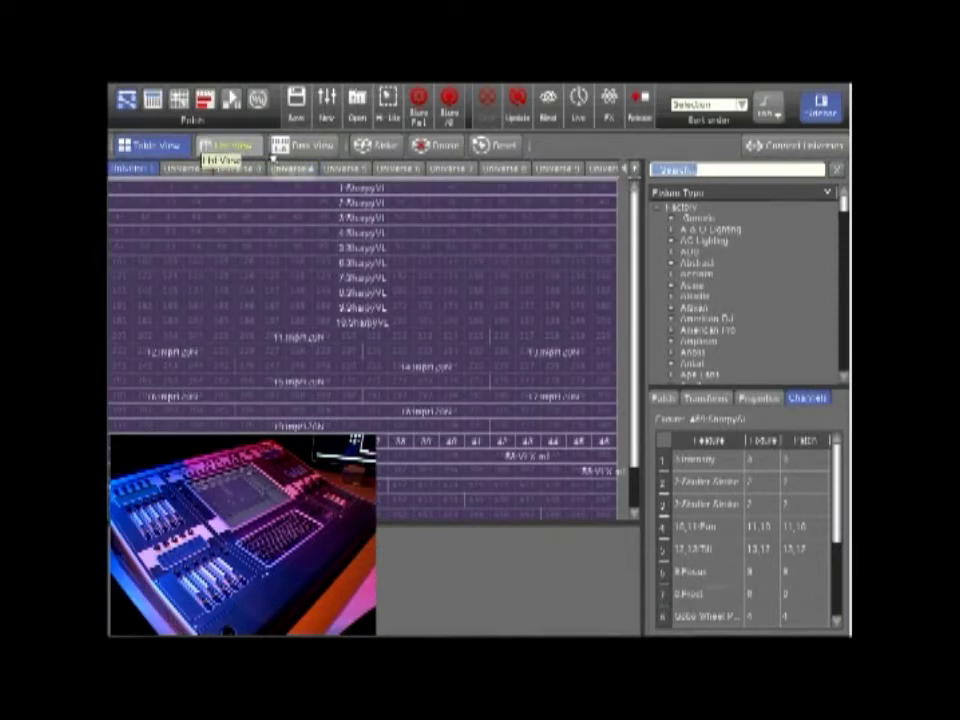
# - Review the patch as a fixture list and as DMX data values, ending back in the table view
pyautogui.click(230, 146)
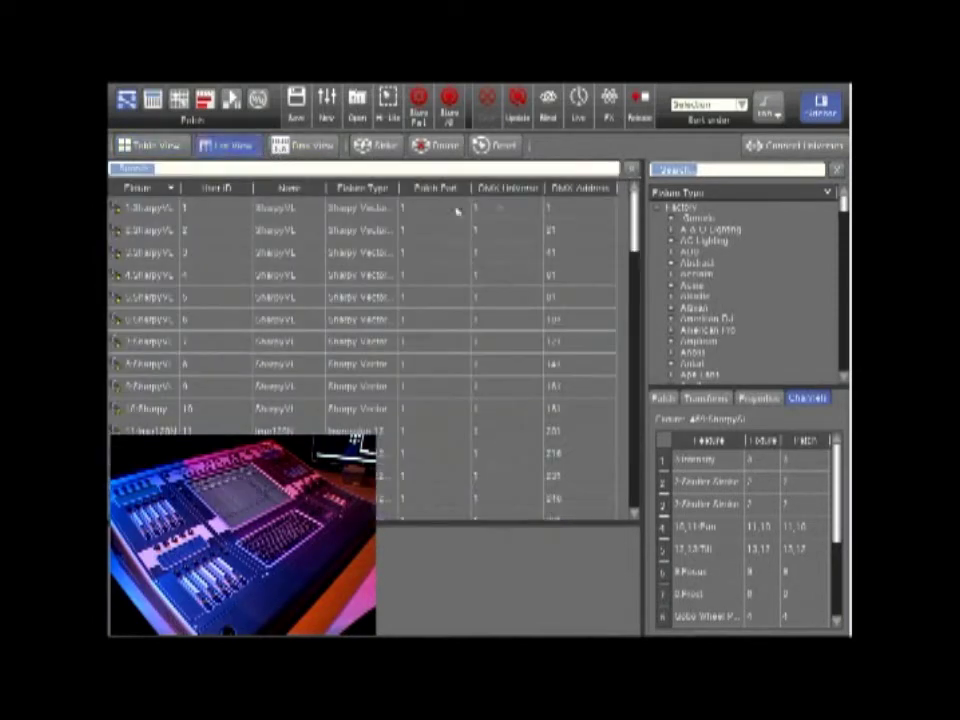
pyautogui.moveTo(634, 216)
pyautogui.mouseDown()
pyautogui.moveTo(630, 398)
pyautogui.moveTo(634, 200)
pyautogui.mouseUp()
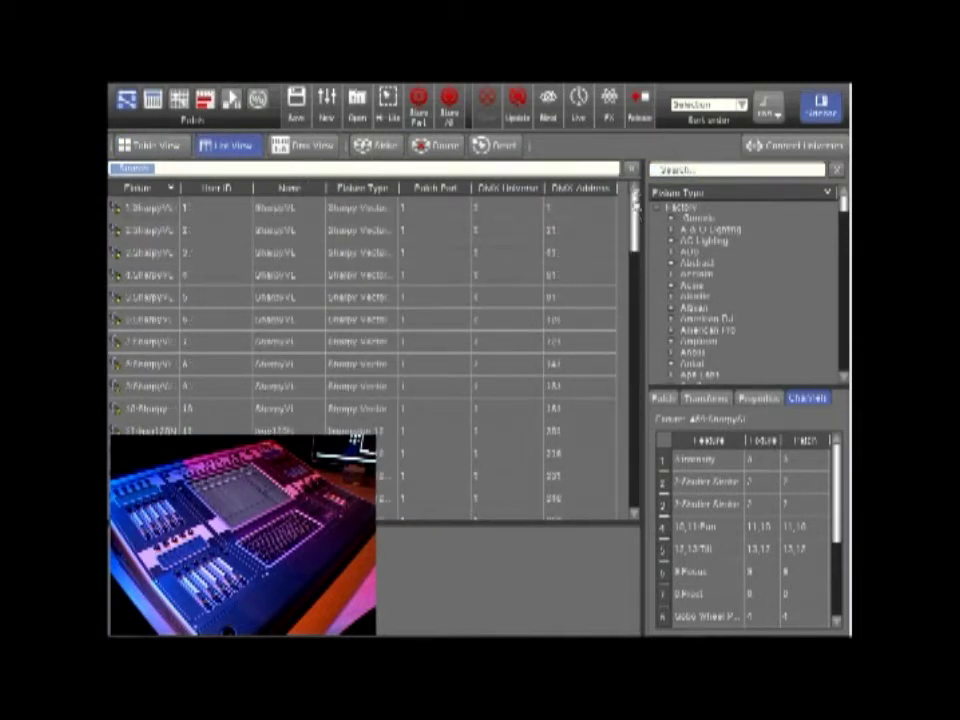
pyautogui.click(304, 150)
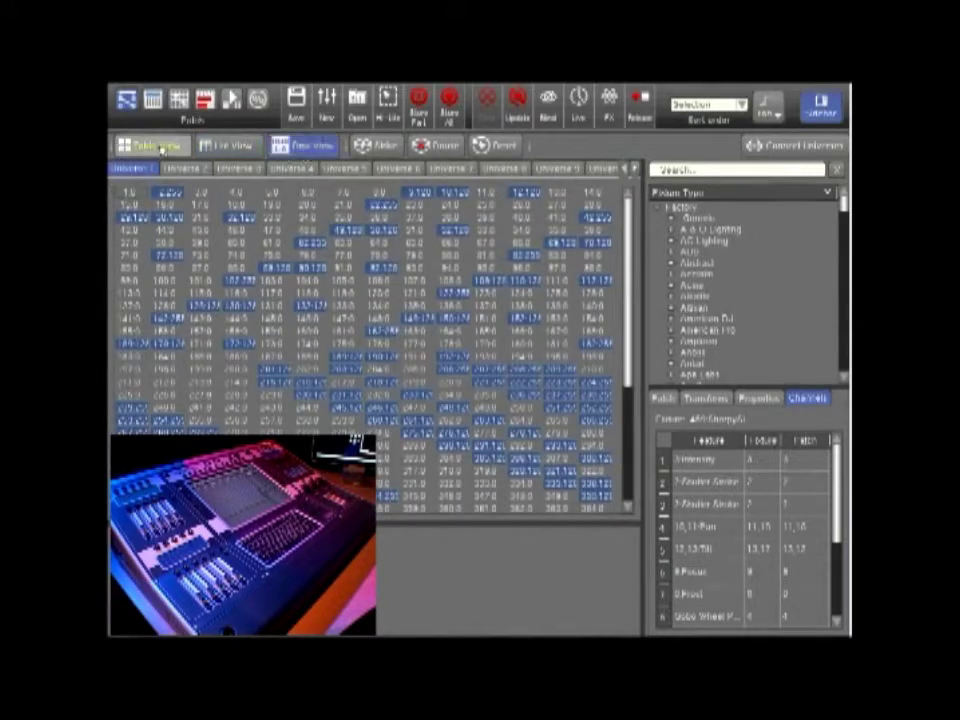
pyautogui.click(148, 145)
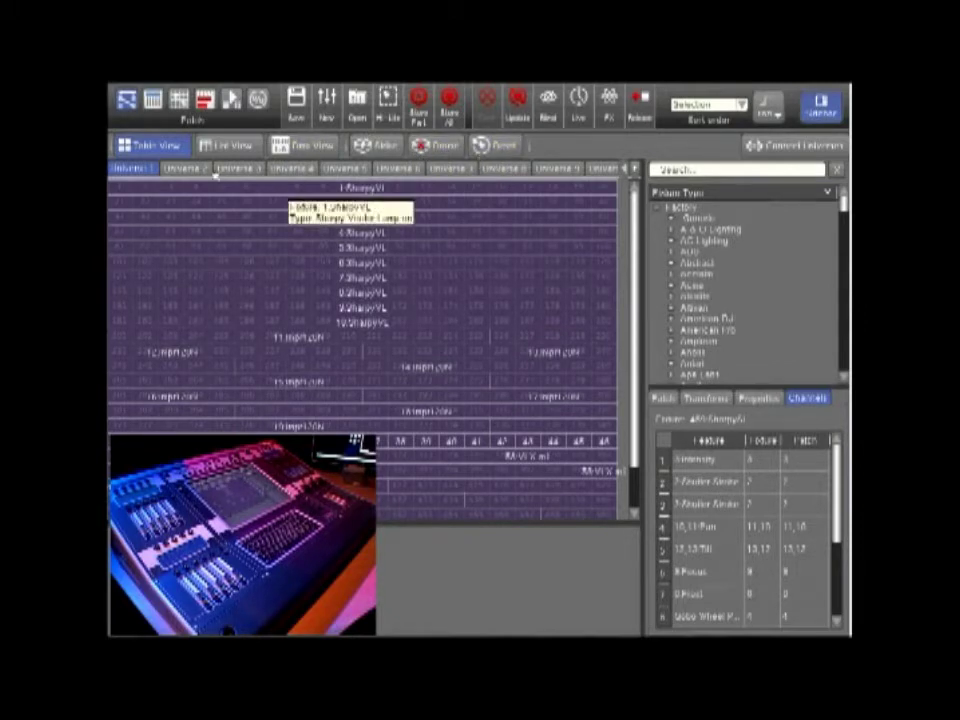
# - Show the Universe 4 patch table and search the fixture library for "sharpy"
pyautogui.click(286, 170)
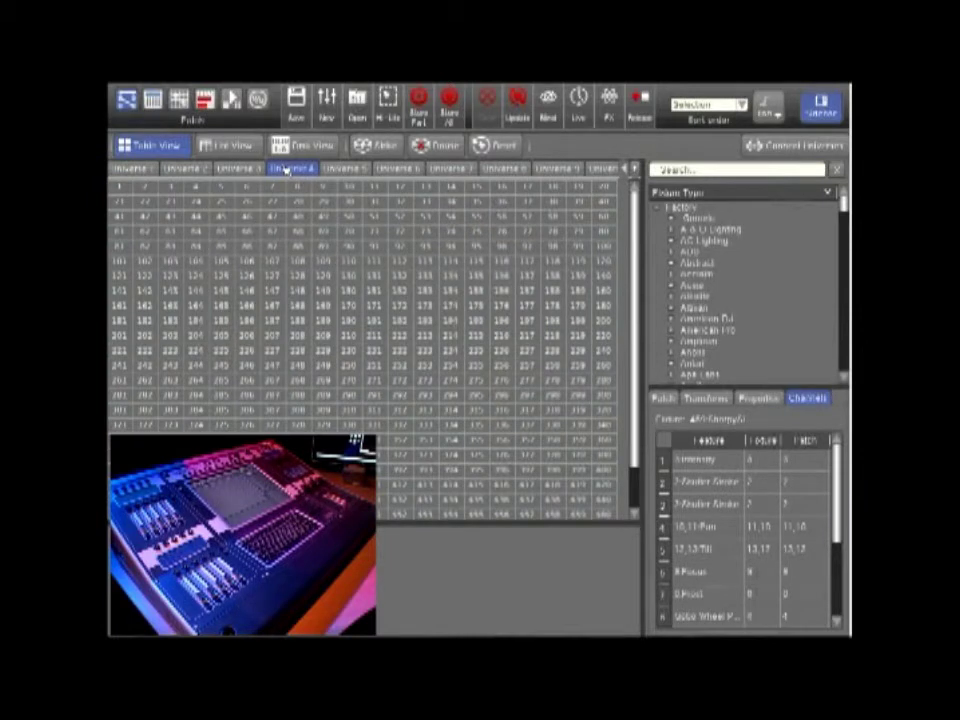
pyautogui.click(701, 172)
pyautogui.write('shar')
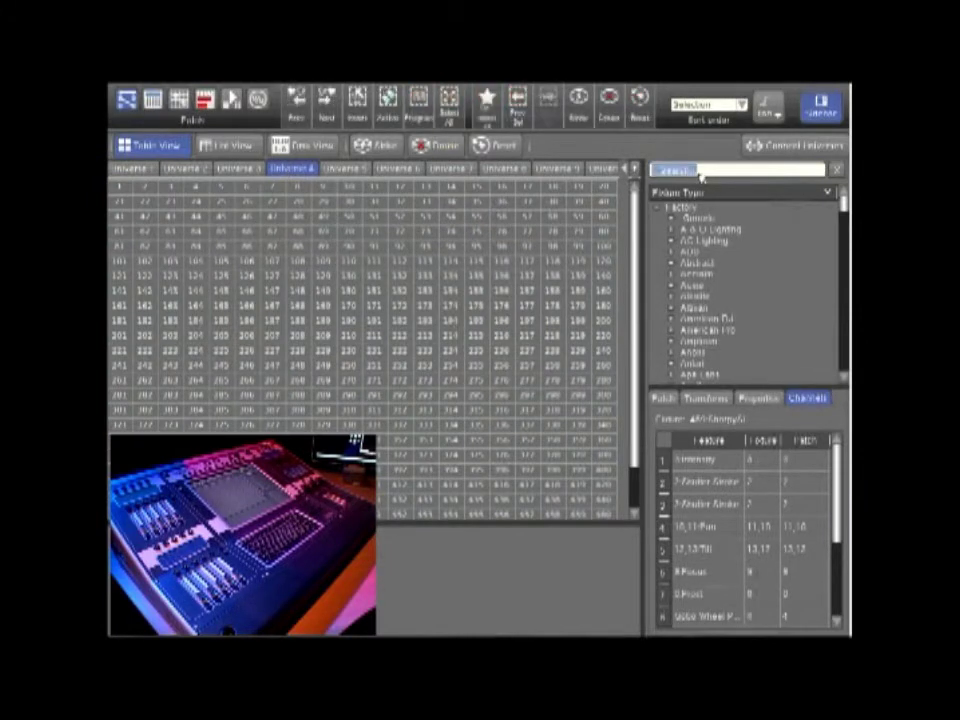
pyautogui.write('py')
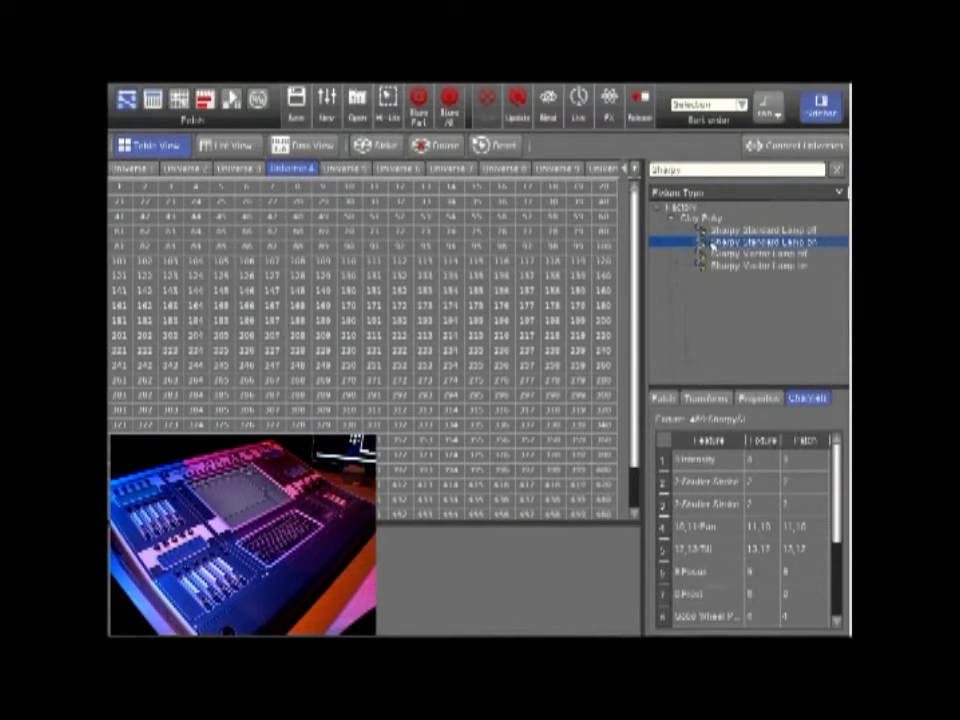
# - Patch several Sharpy Standard Lamp on fixtures into Universe 4 from DMX address 1
pyautogui.click(665, 398)
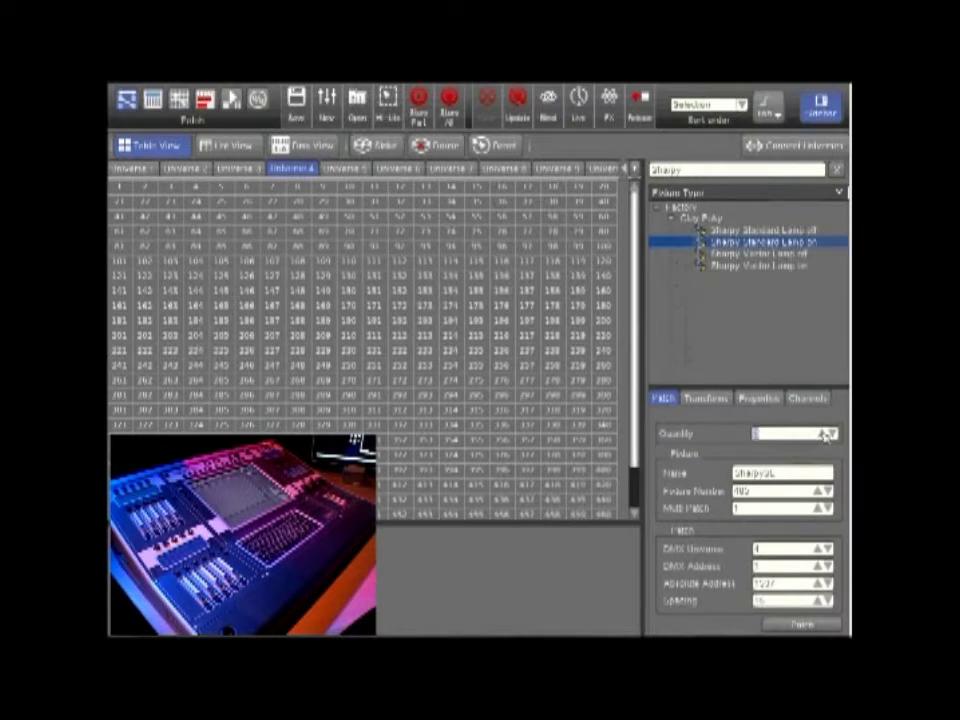
pyautogui.click(799, 474)
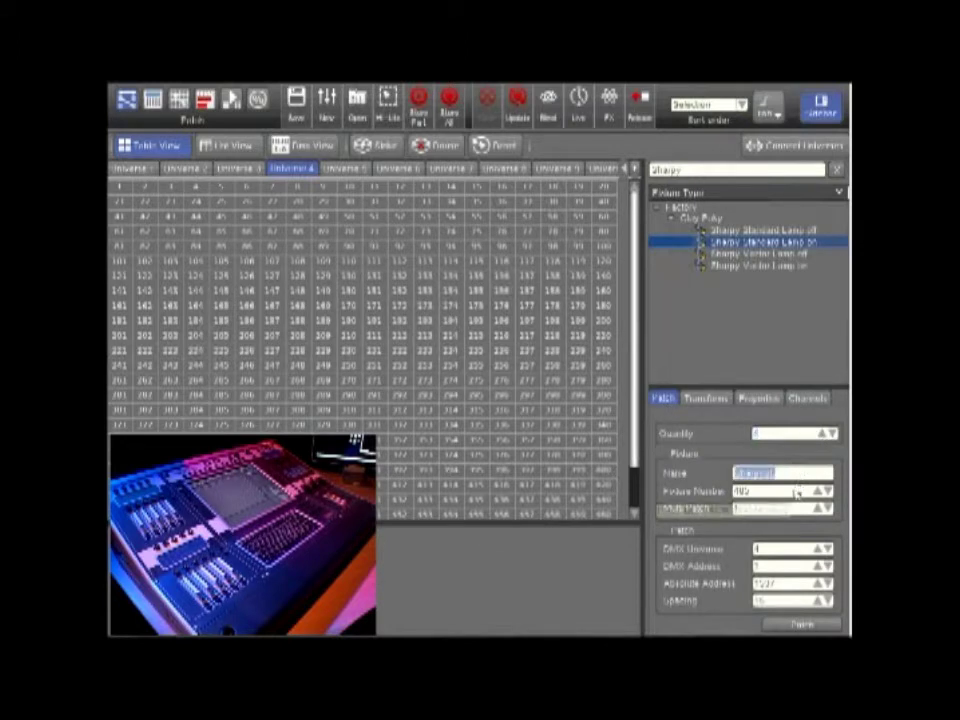
pyautogui.click(795, 492)
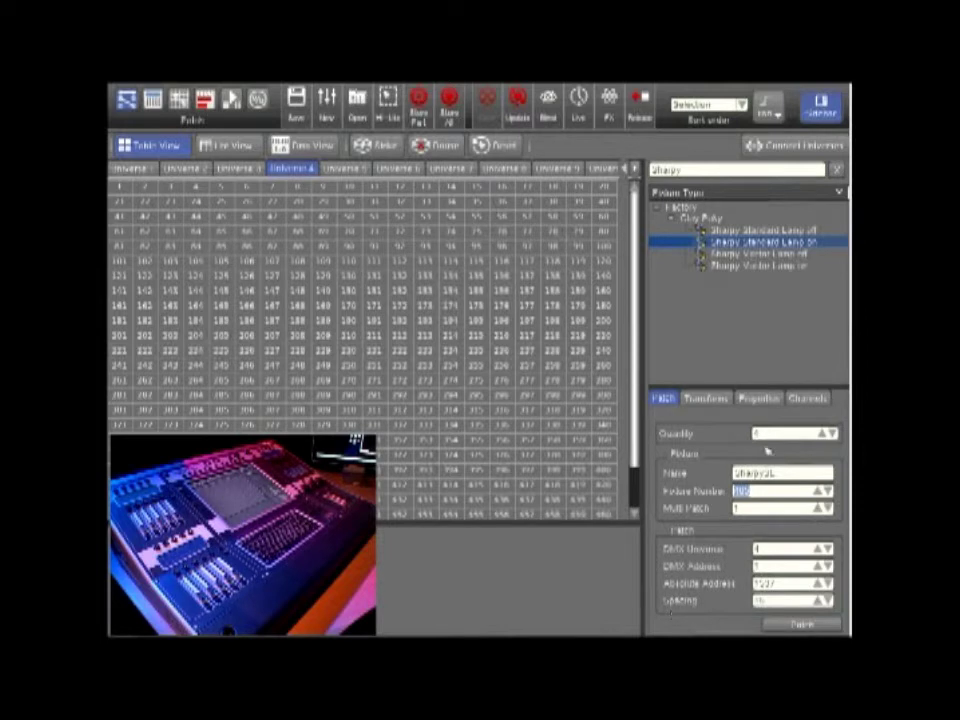
pyautogui.click(774, 437)
pyautogui.click(771, 624)
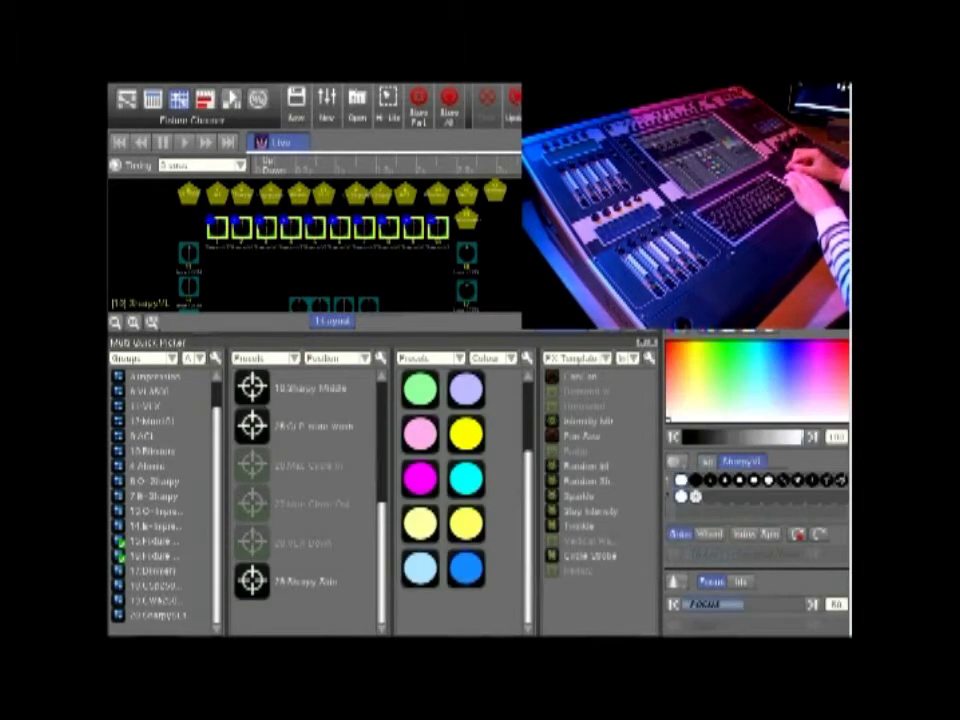
# - Create a new group named "All My Sharpys" from the selected fixtures
pyautogui.rightClick(195, 508)
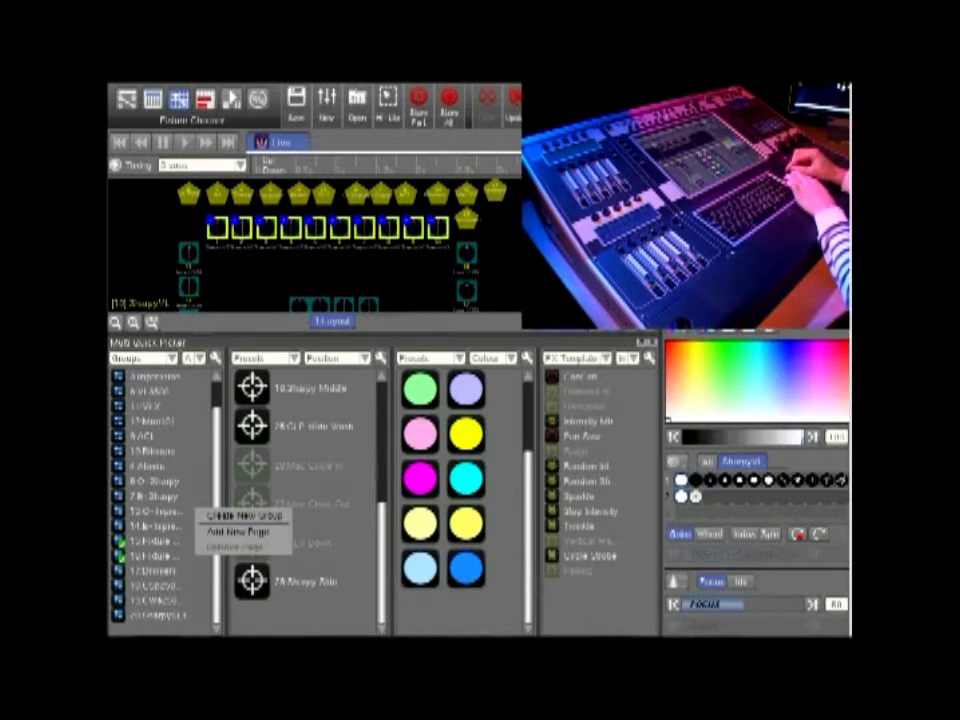
pyautogui.click(245, 515)
pyautogui.write('A')
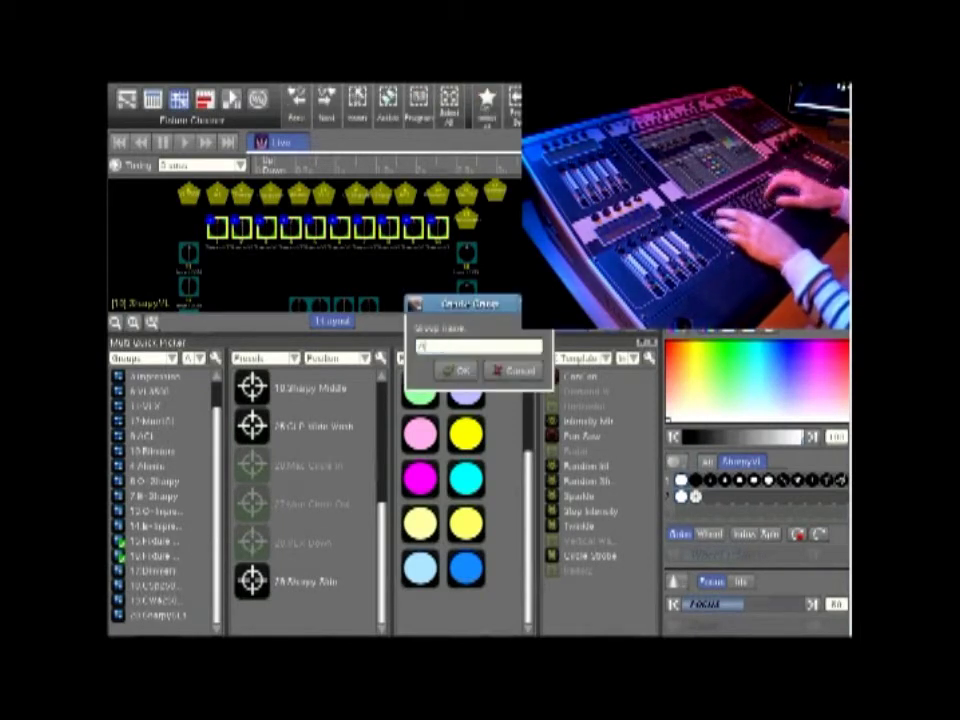
pyautogui.write('ll My Mac')
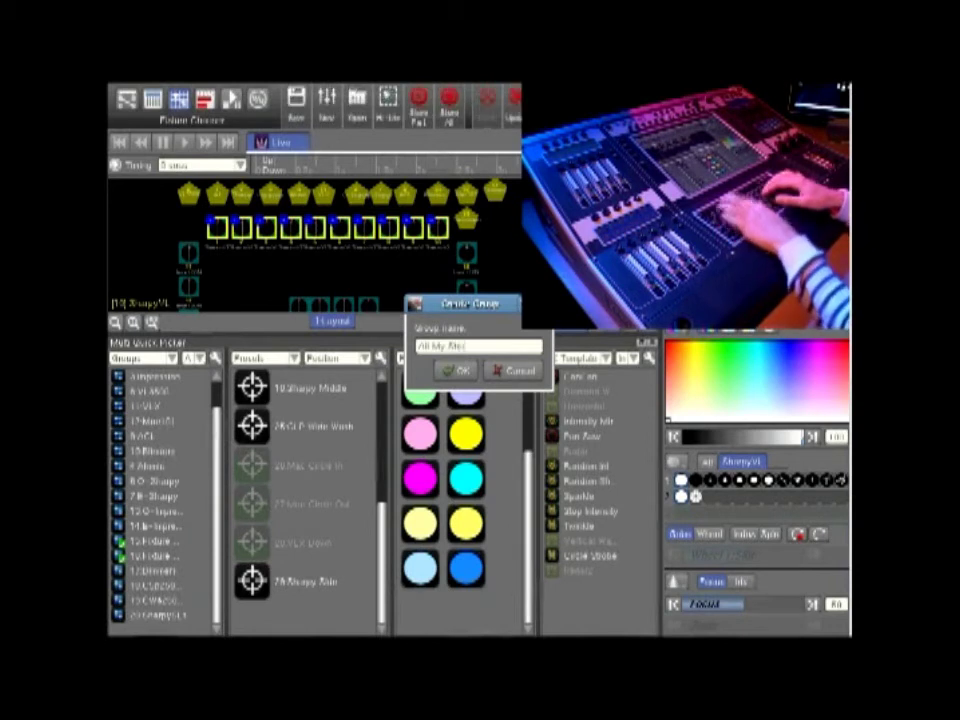
pyautogui.write('rpys')
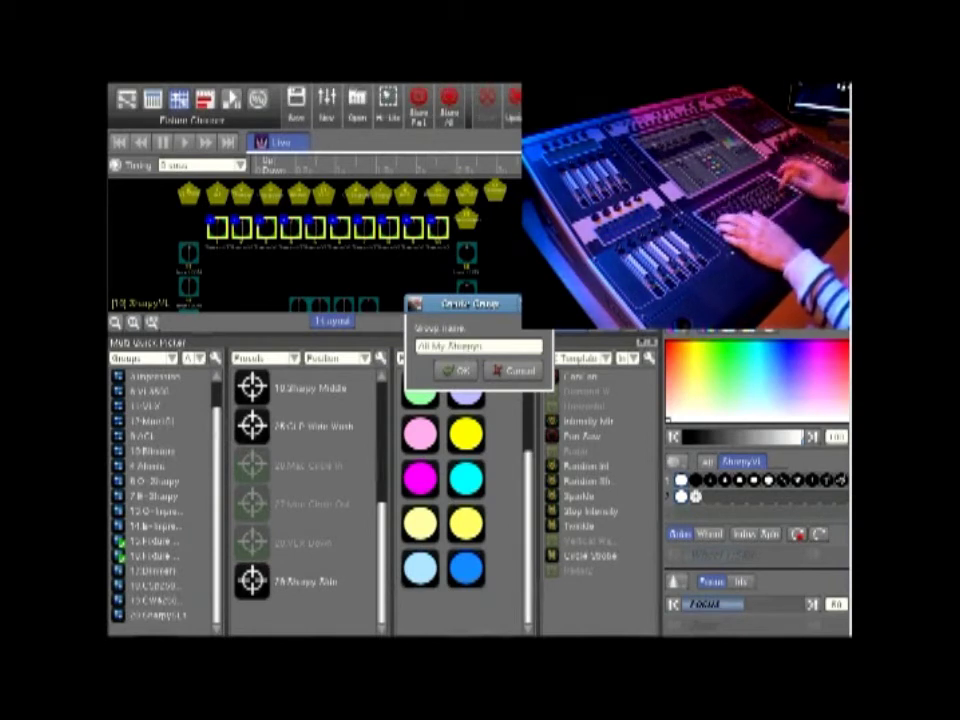
pyautogui.press('Return')
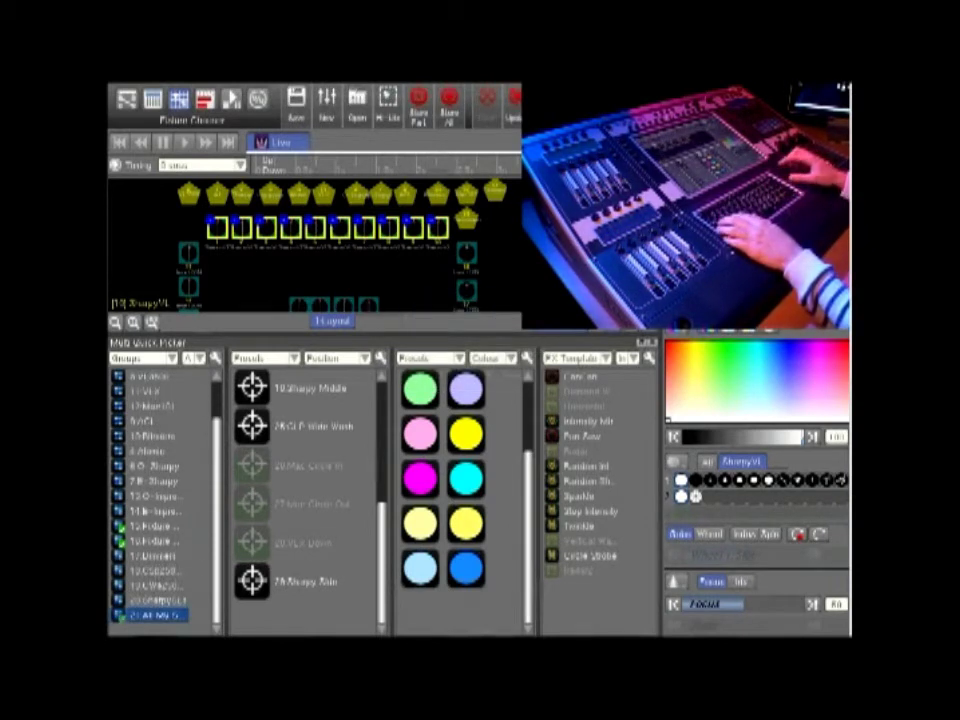
# - Clear the fixture selection, recall the All My Sharpys group to test it, and clear the selection again
pyautogui.press('Escape')
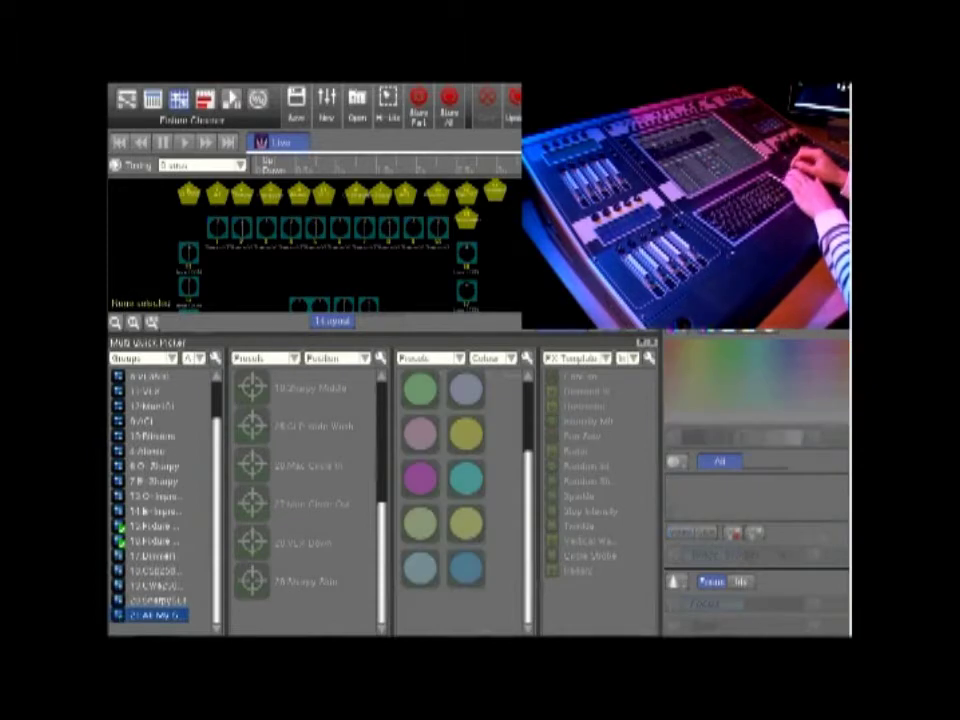
pyautogui.press('Return')
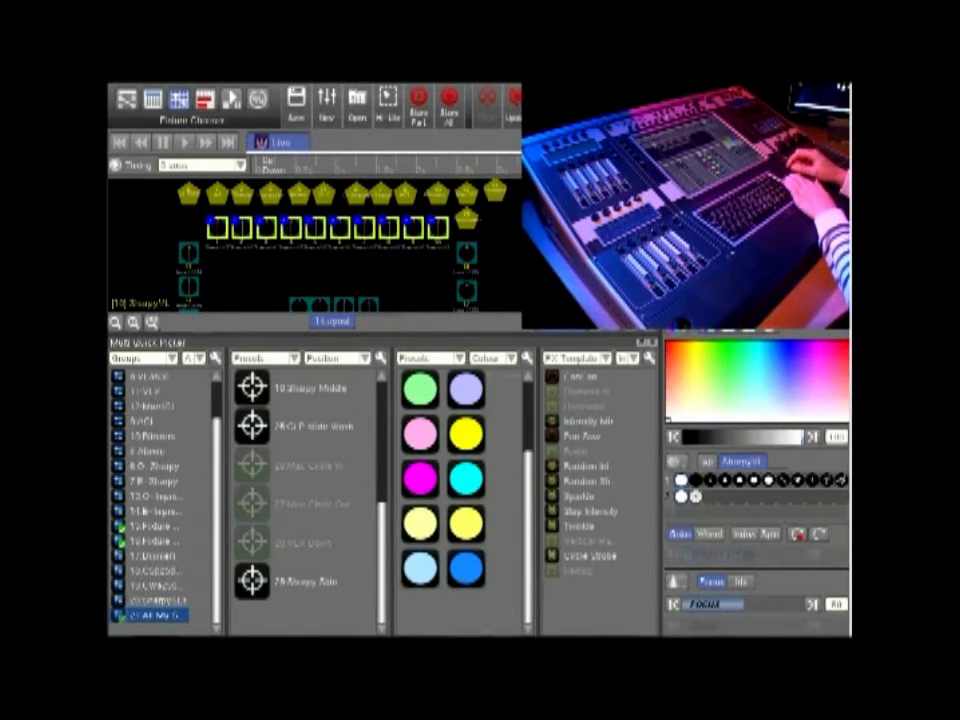
pyautogui.press('Escape')
# - In the console view, change the All My Sharpys group's icon to the round yellow music image
pyautogui.press('F2')
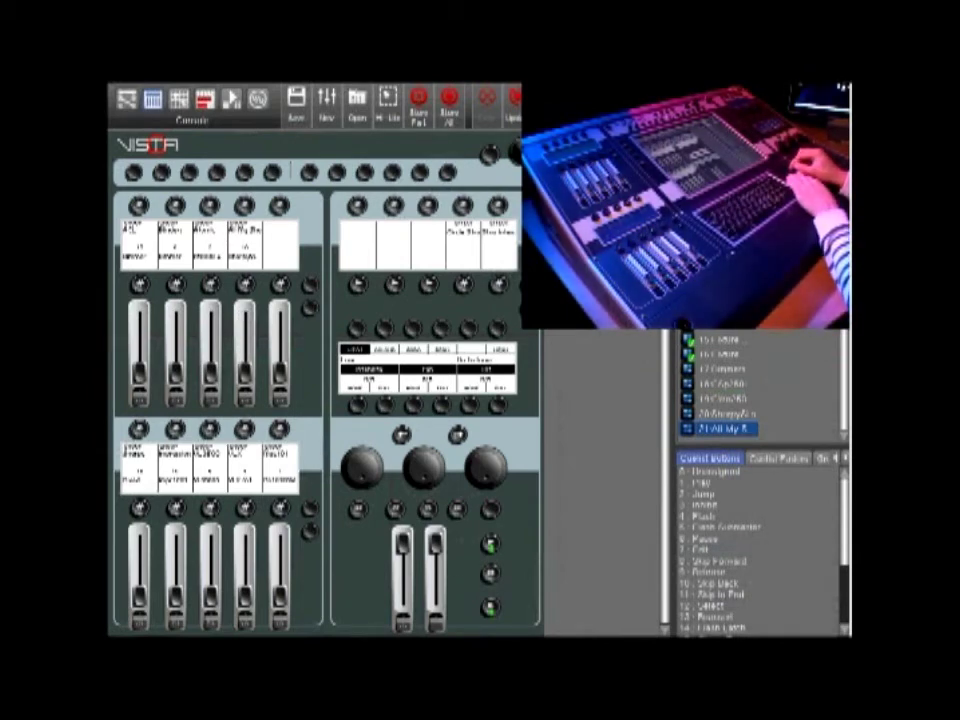
pyautogui.rightClick(712, 428)
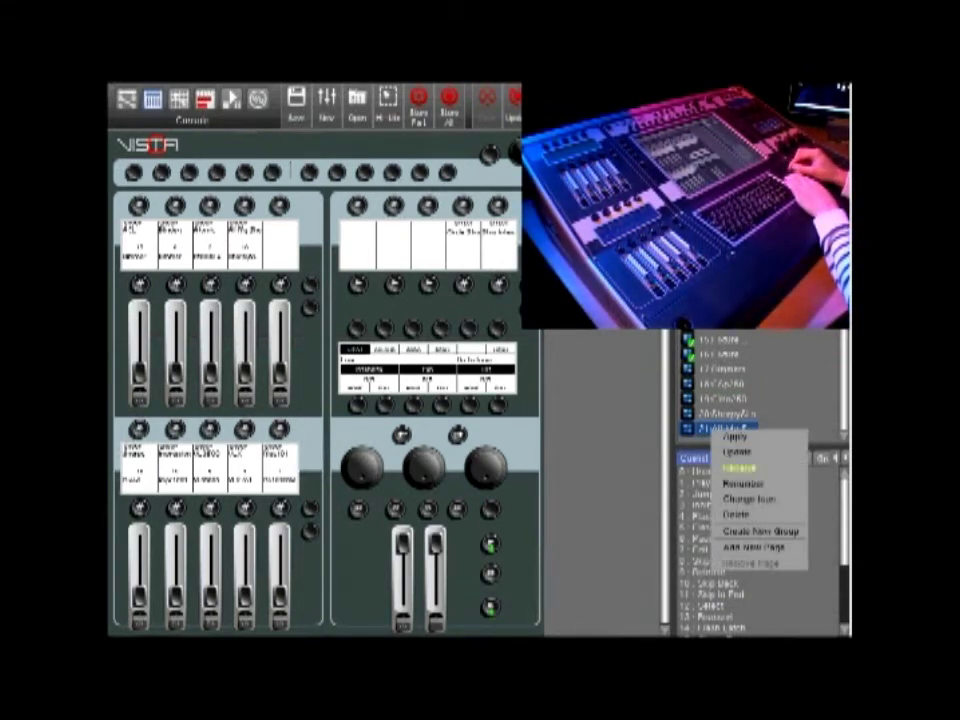
pyautogui.click(748, 498)
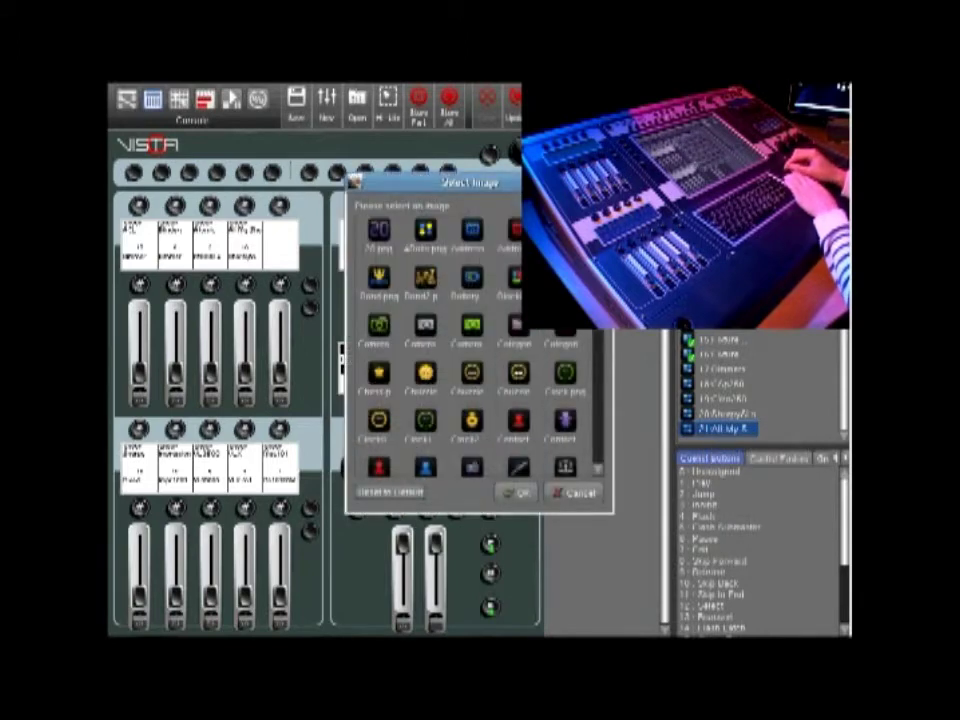
pyautogui.scroll(-10, 470, 345)
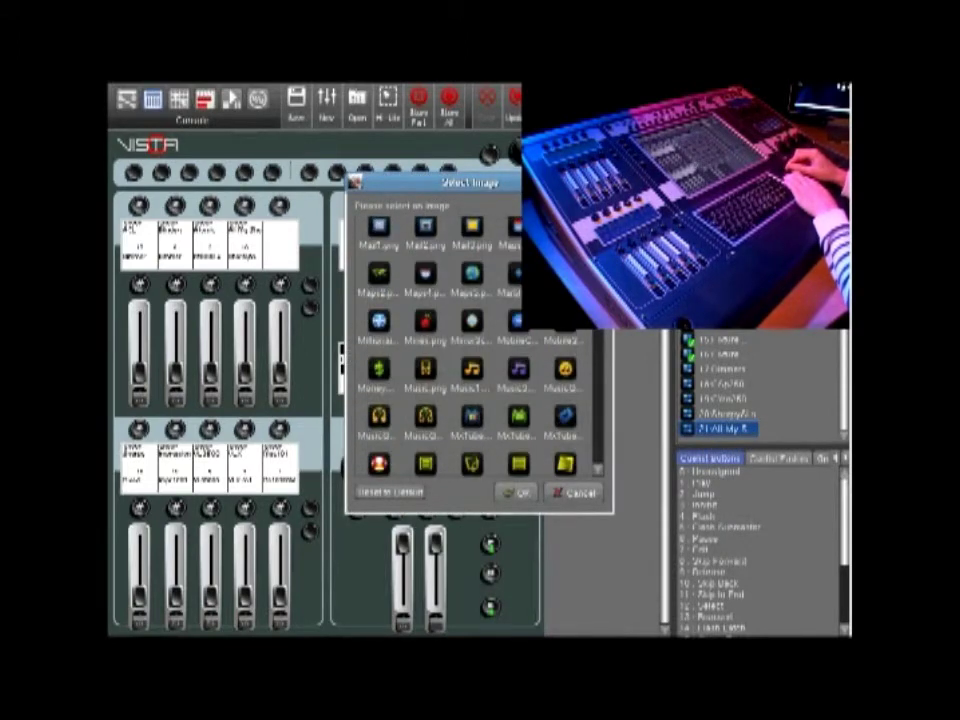
pyautogui.click(565, 375)
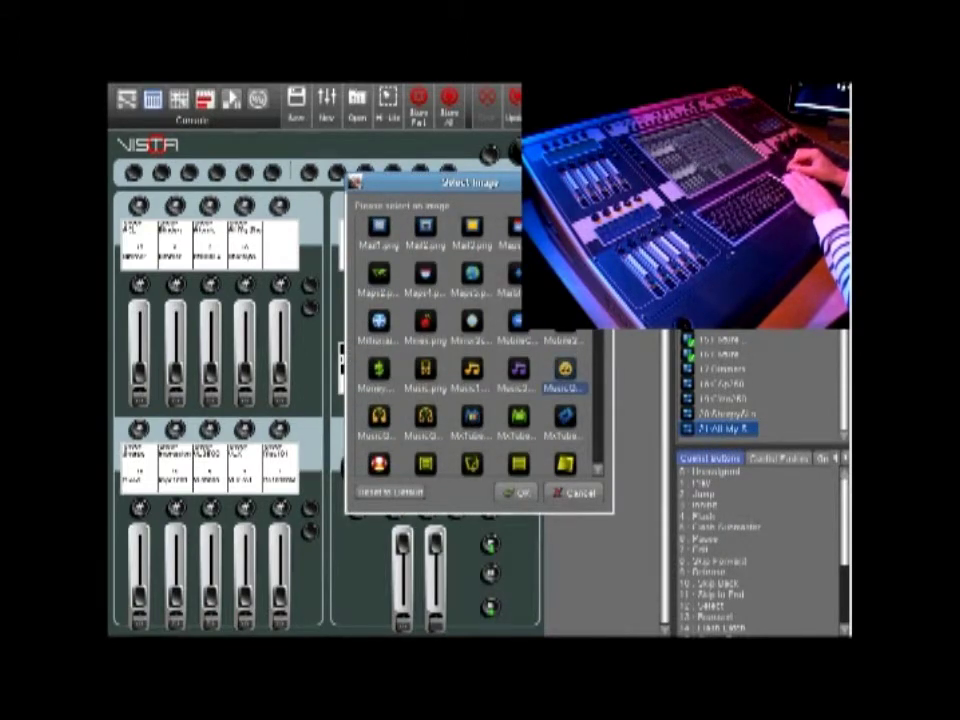
pyautogui.press('Return')
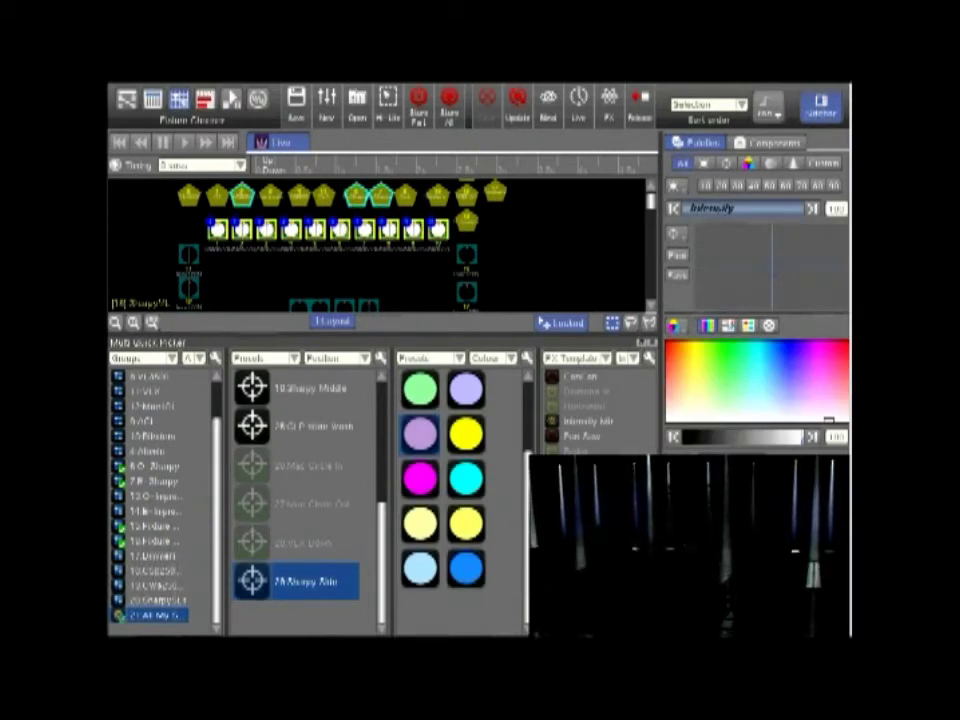
# - Try the Sharpy Middle position preset, apply the lowest Sharpy position preset, and run the colour presets through yellow, magenta and cyan to pale yellow
pyautogui.click(295, 388)
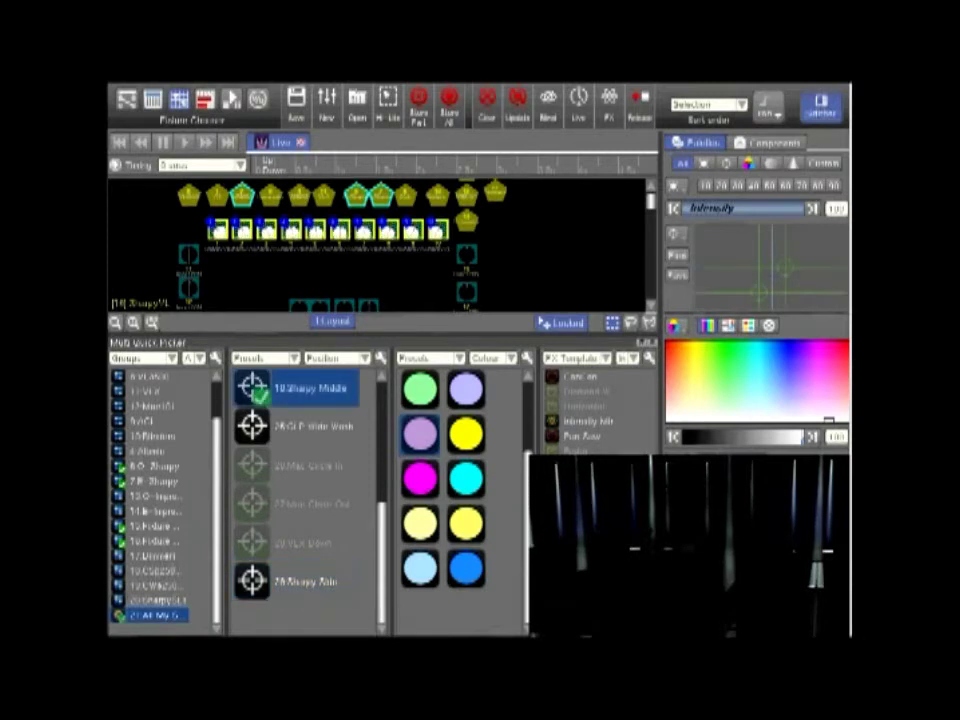
pyautogui.click(295, 581)
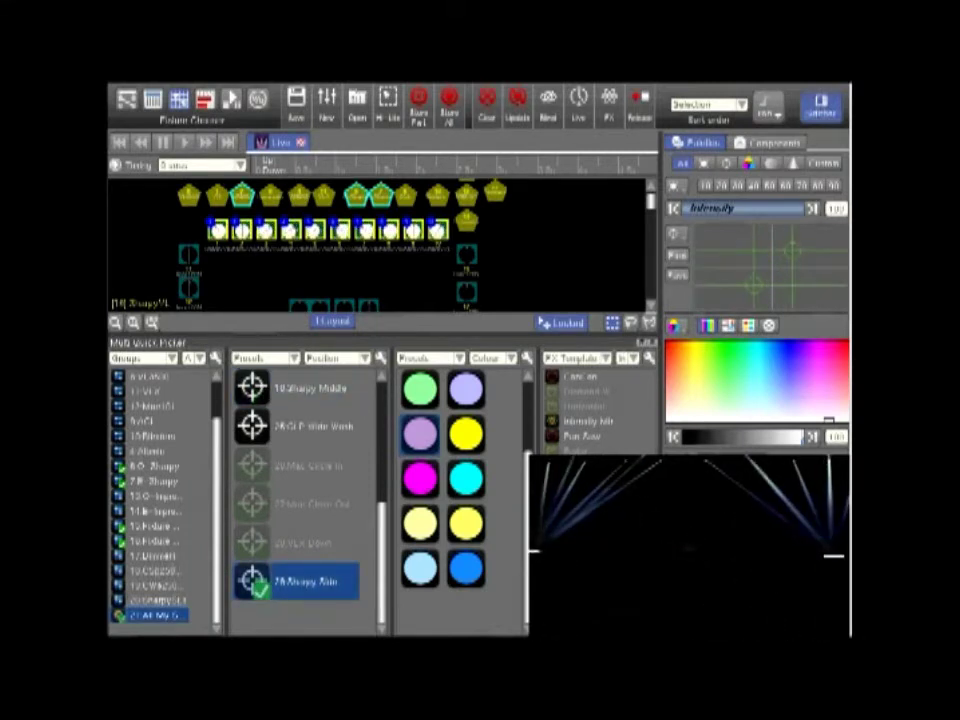
pyautogui.click(465, 433)
pyautogui.click(420, 478)
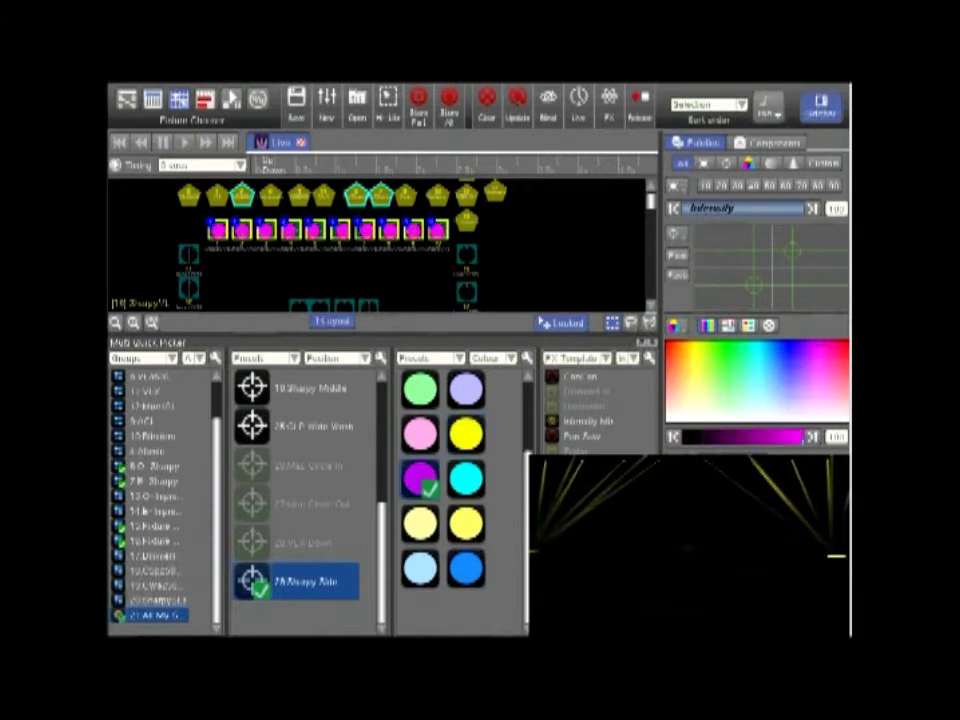
pyautogui.click(466, 478)
pyautogui.click(420, 523)
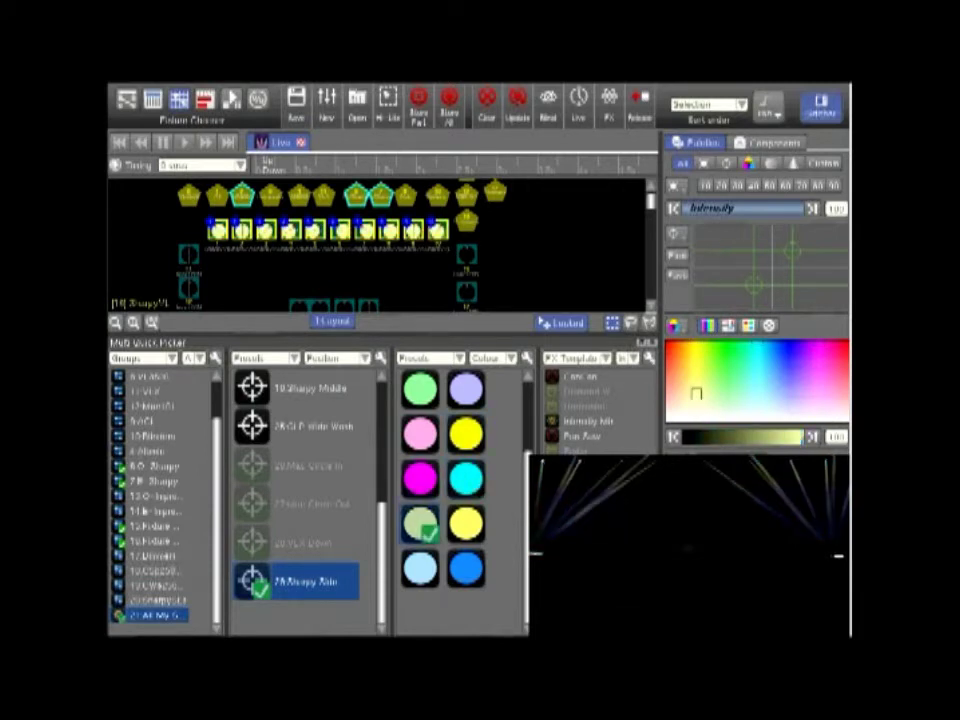
# - Switch the colour preset list to position presets and intensity presets, ending back at colour presets
pyautogui.click(487, 357)
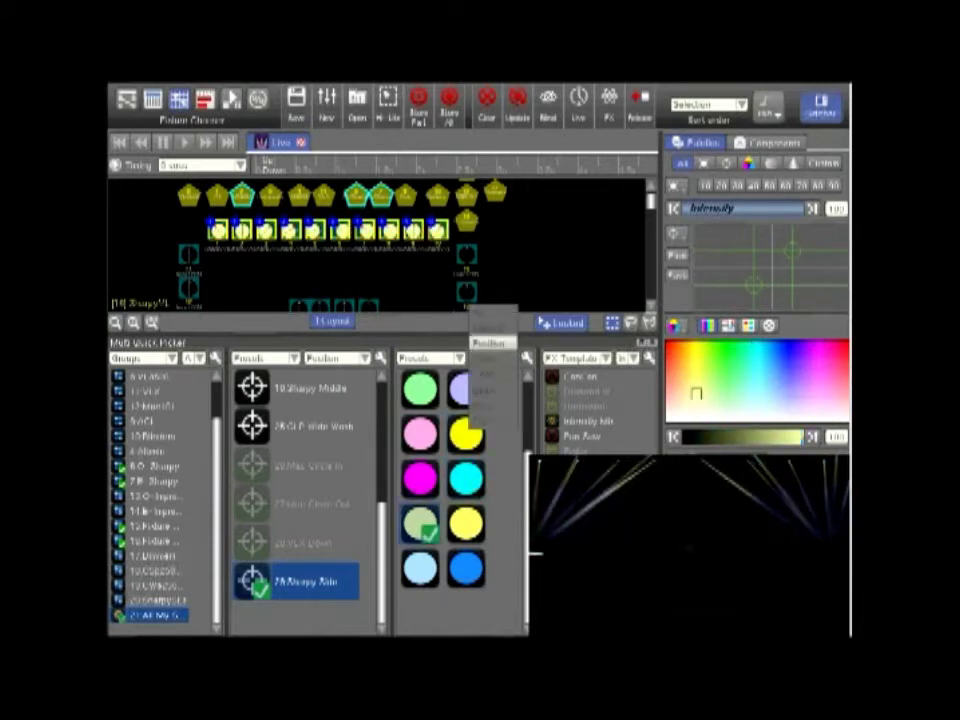
pyautogui.click(488, 343)
pyautogui.click(489, 357)
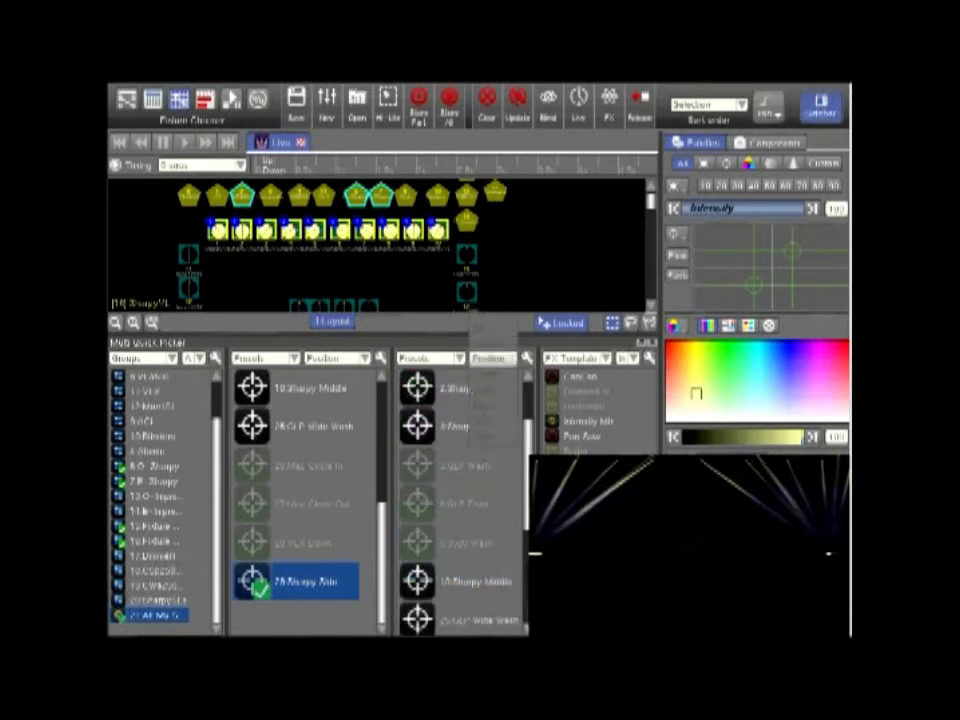
pyautogui.click(489, 342)
pyautogui.click(489, 357)
pyautogui.click(488, 357)
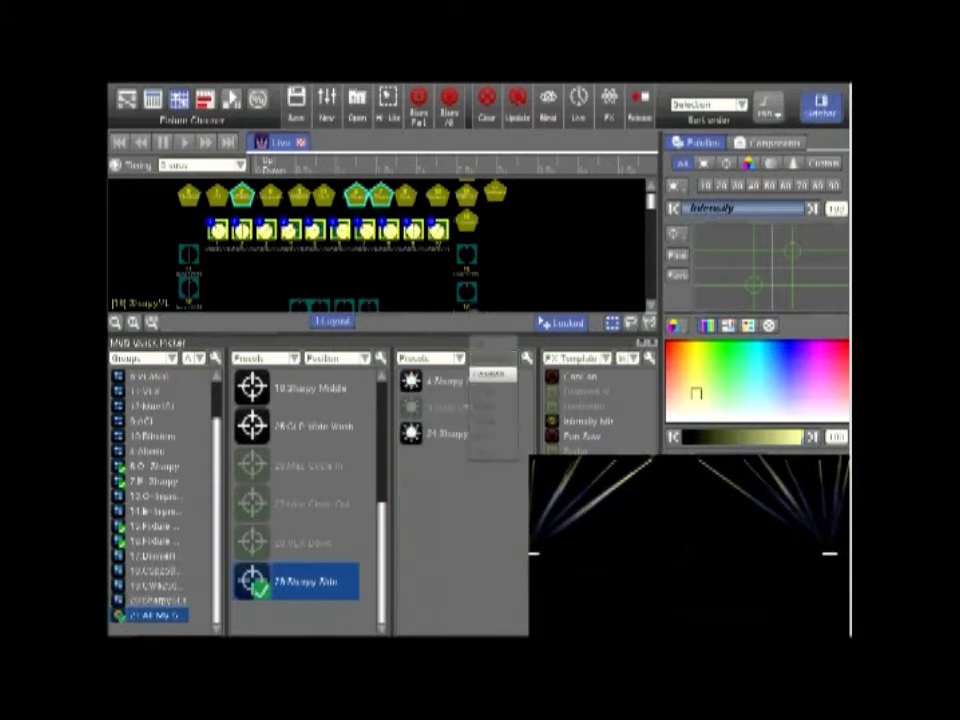
pyautogui.click(488, 373)
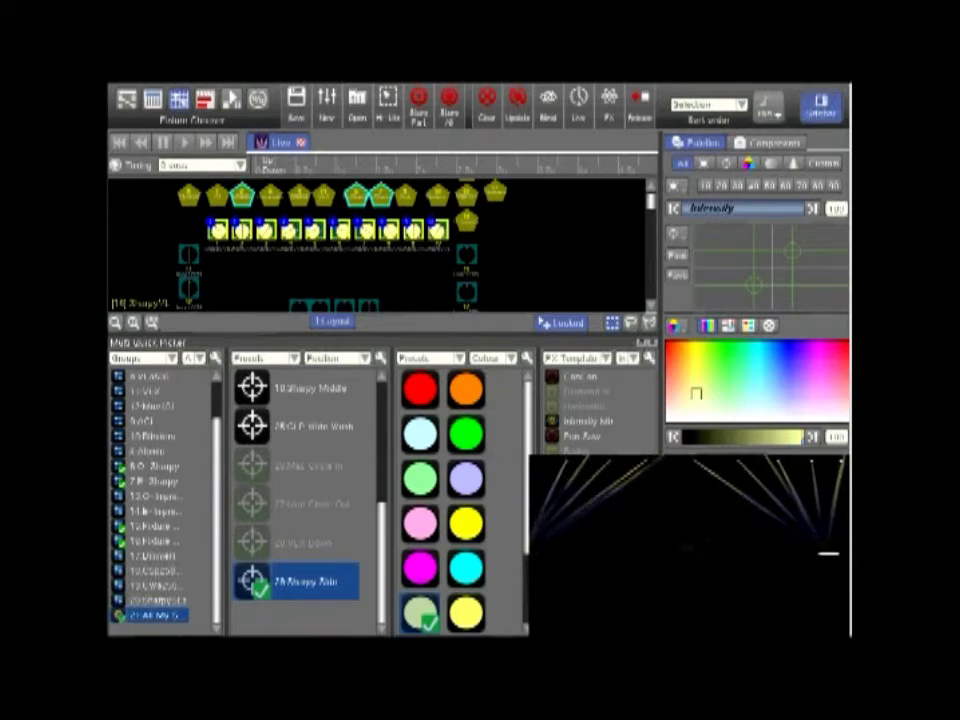
# - Clear the programmer, bring the All My Sharpys group up at full intensity, and colour its fixtures yellow from the colour picker
pyautogui.click(487, 104)
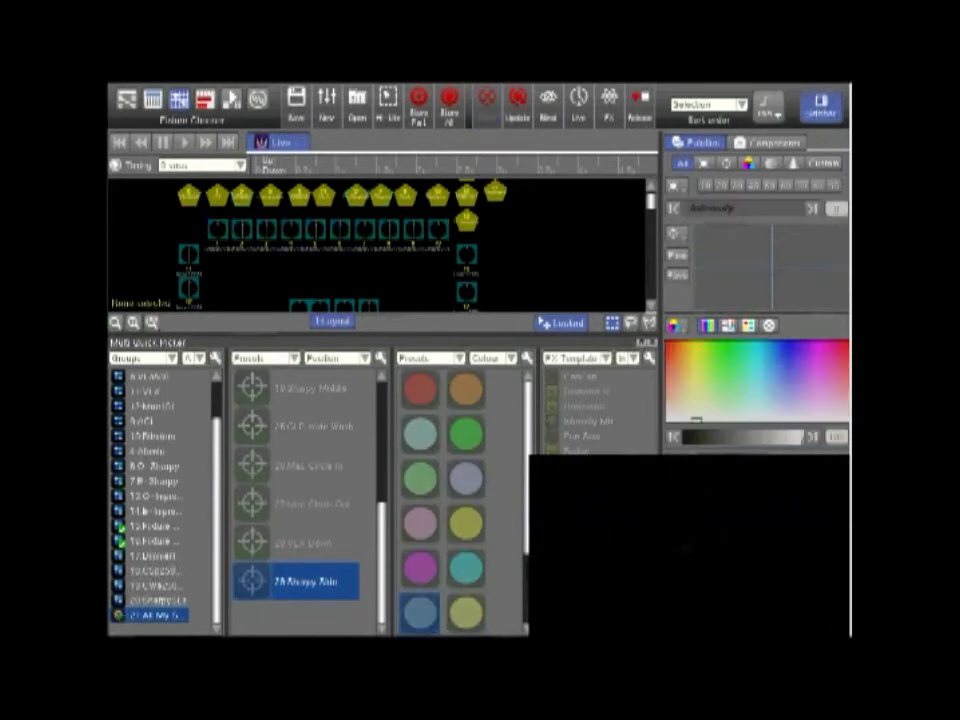
pyautogui.press('f')
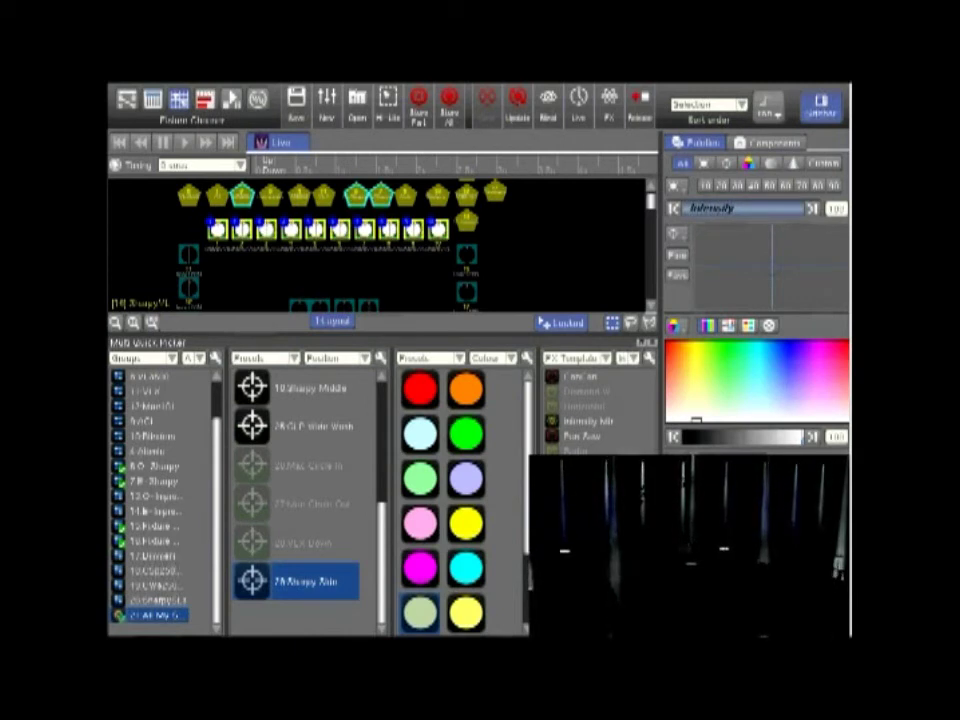
pyautogui.click(699, 354)
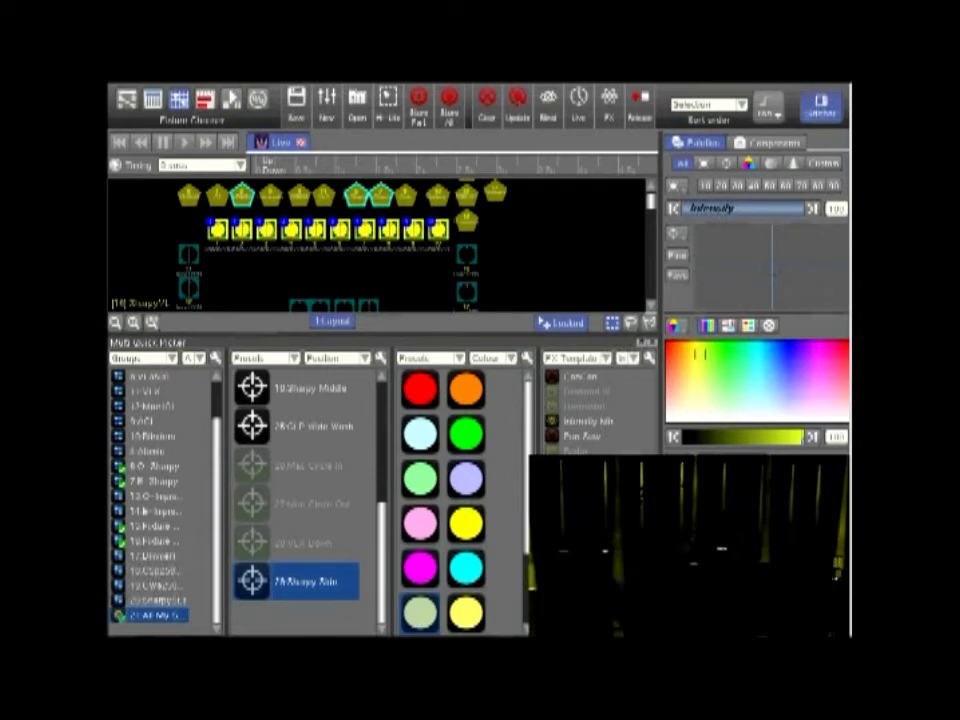
# - Create a new colour preset named Yellow 1 from the Sharpys' current yellow
pyautogui.rightClick(499, 406)
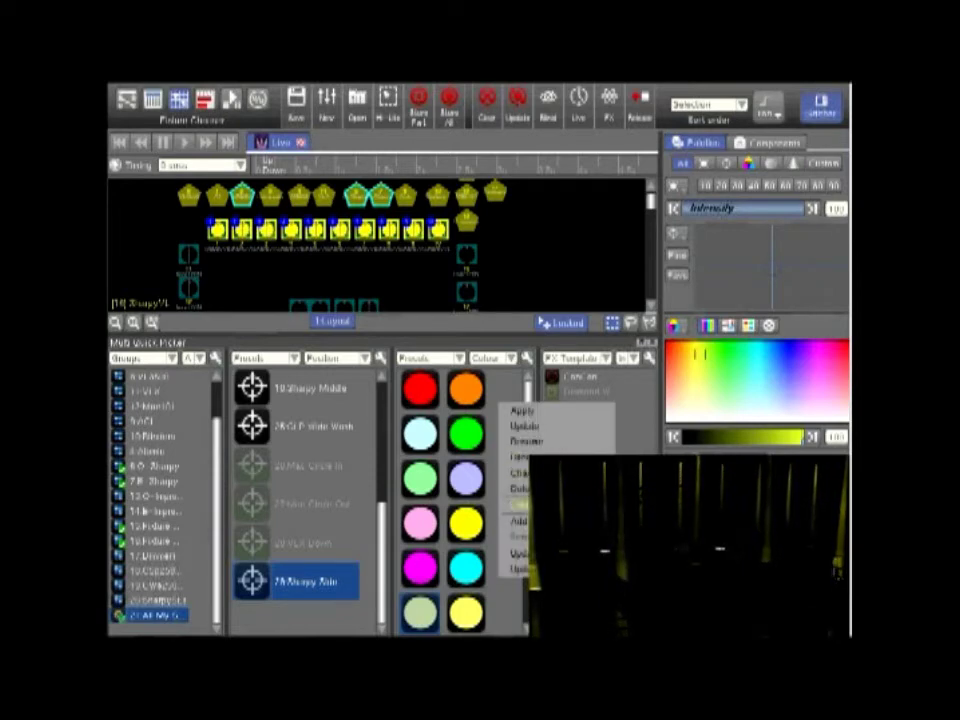
pyautogui.click(522, 505)
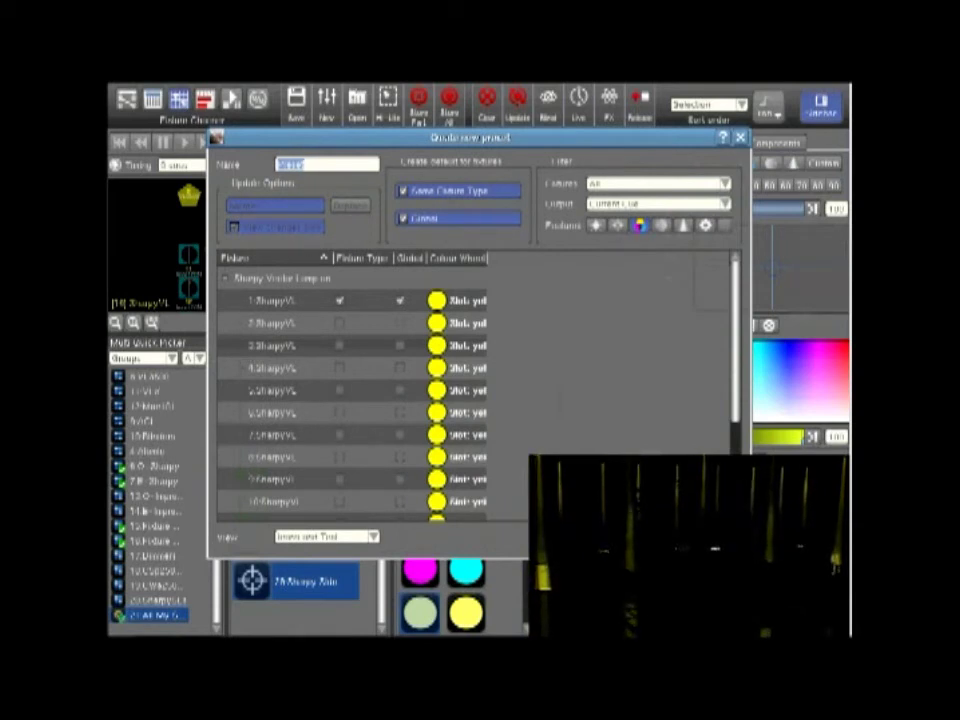
pyautogui.write('Yellow 1')
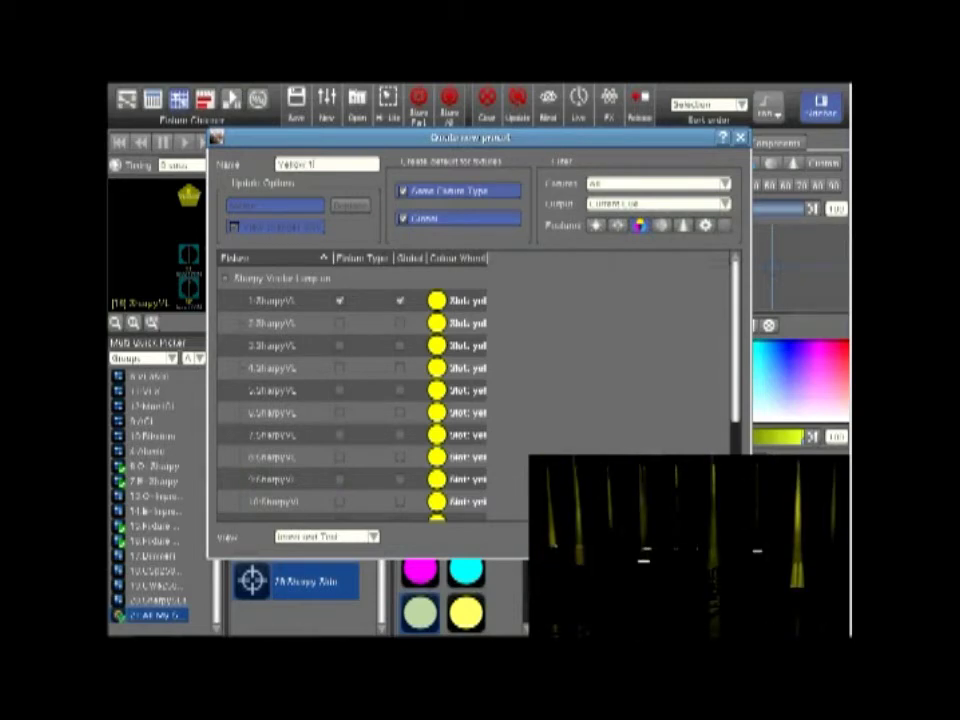
pyautogui.press('Return')
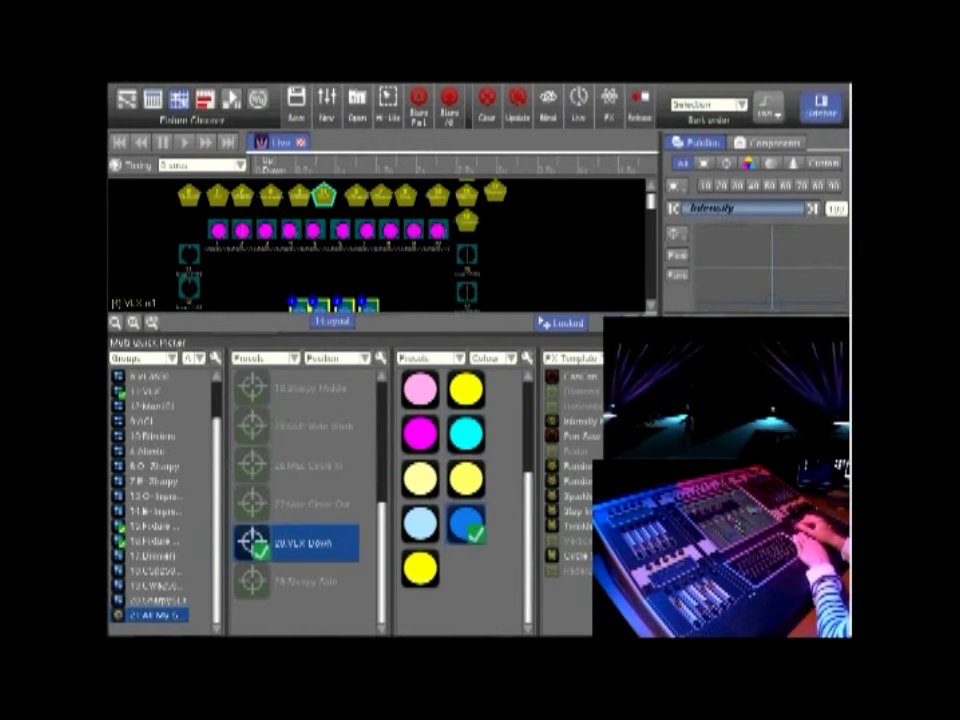
# - Store the whole current look as the first cue of a new cuelist named New Cue List
pyautogui.click(450, 118)
pyautogui.click(450, 102)
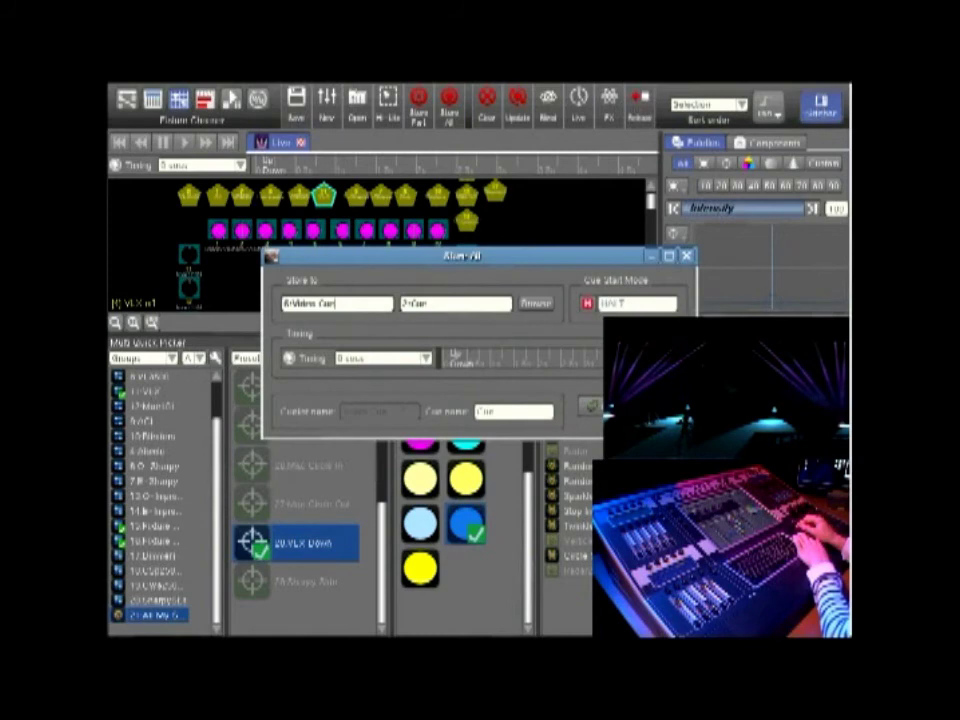
pyautogui.click(536, 303)
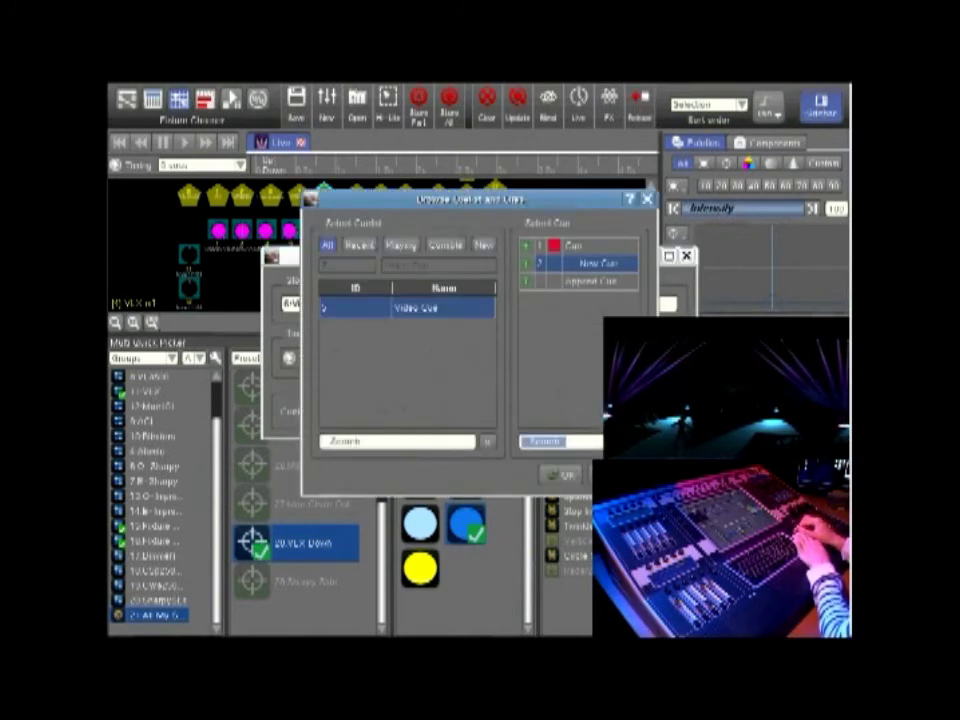
pyautogui.click(484, 245)
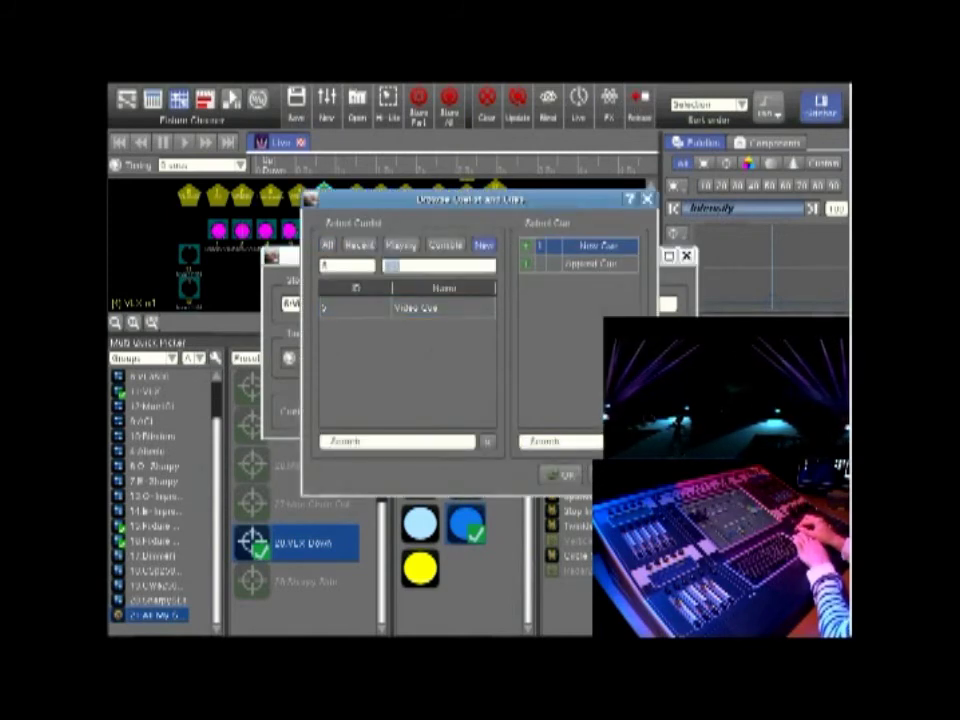
pyautogui.write('New Cue List')
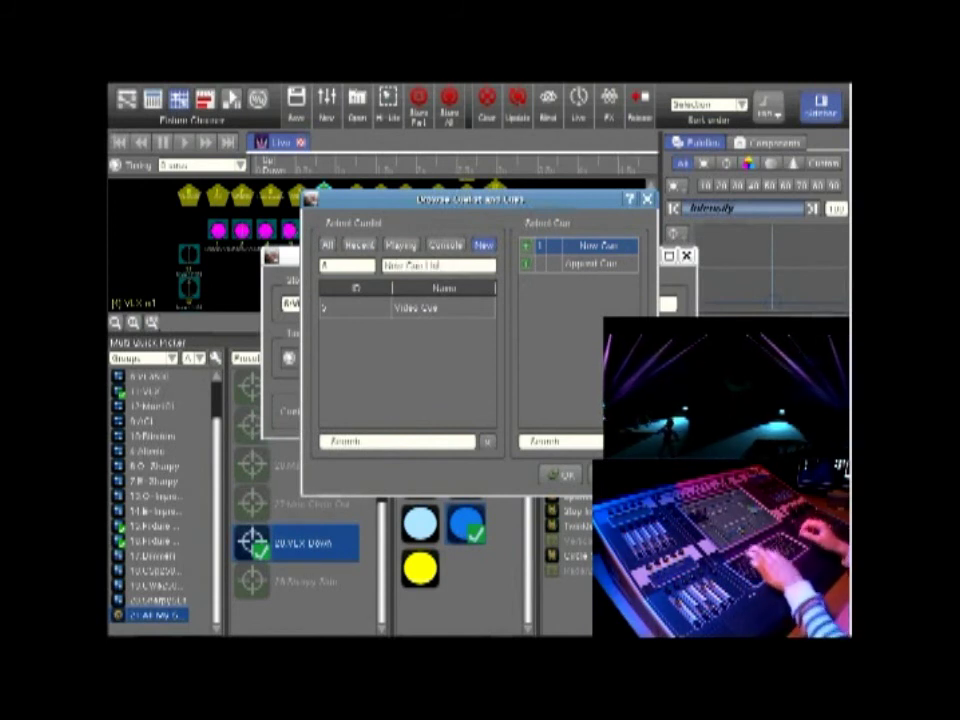
pyautogui.press('Return')
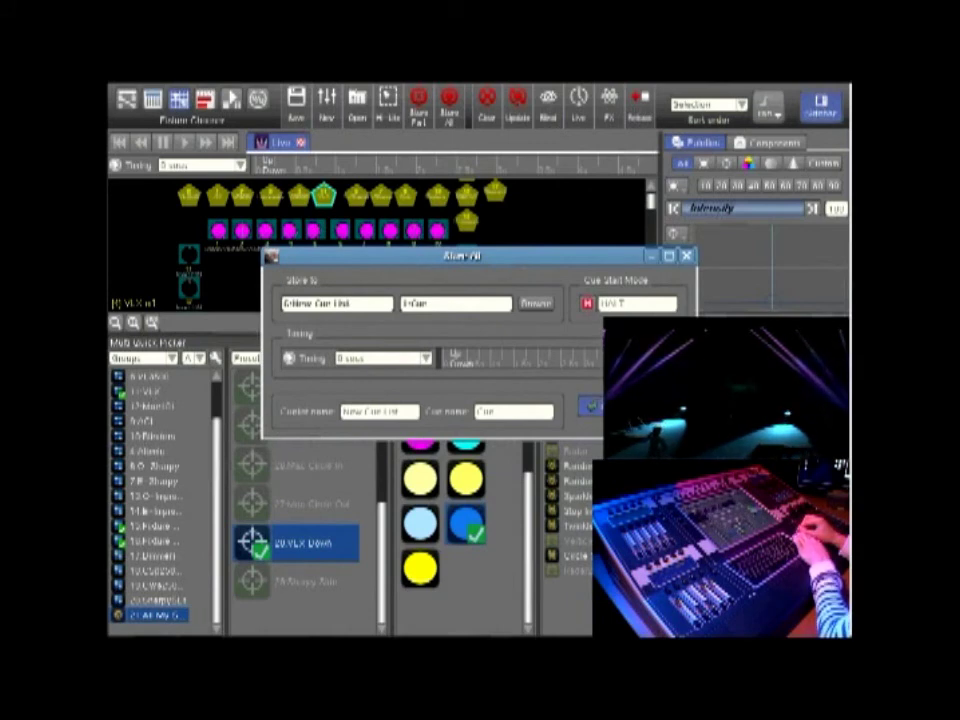
pyautogui.press('Return')
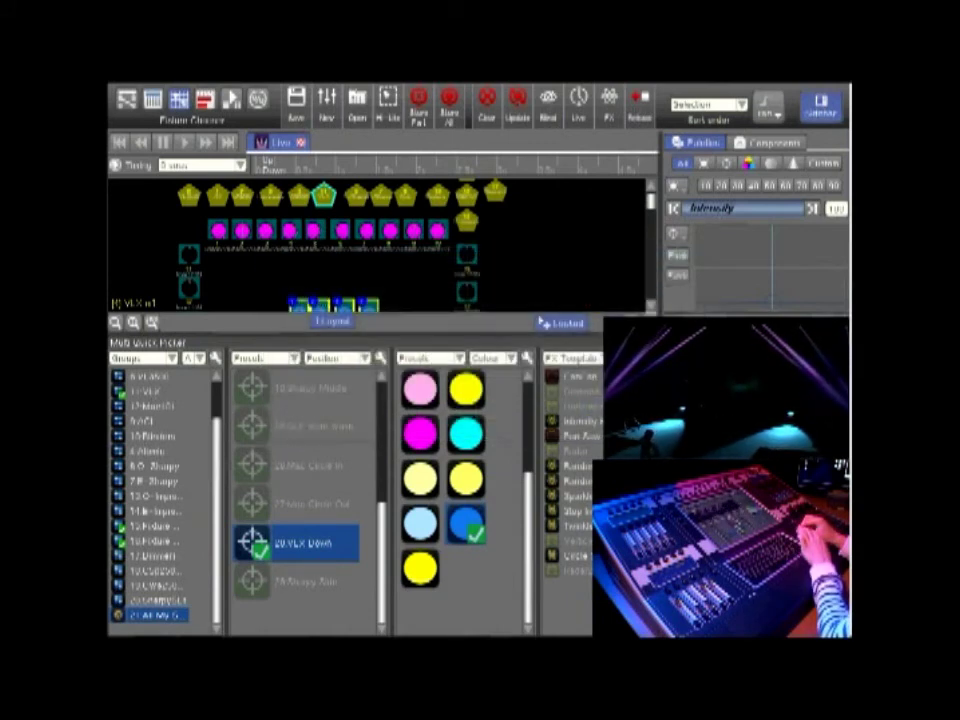